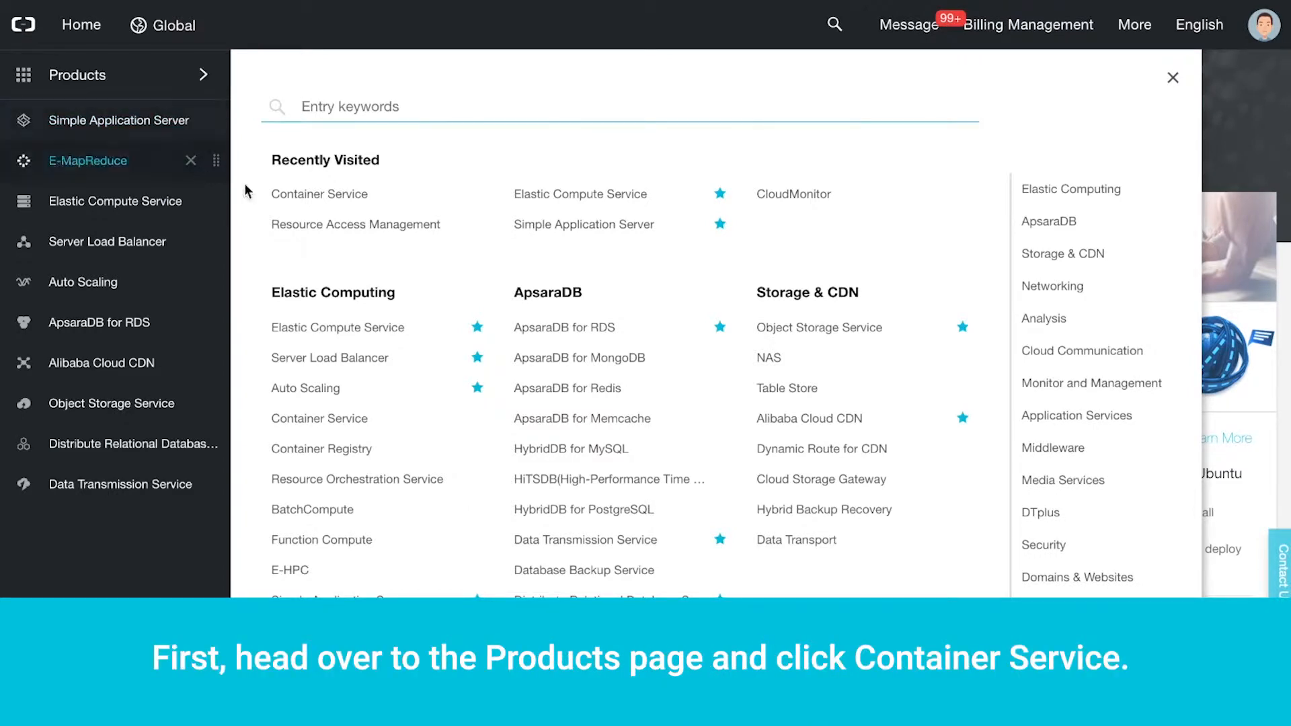
Start a new Container Service - Swarm cluster, name it cluster-ay and set its region to EU Central 1 (Frankfurt).
click(293, 195)
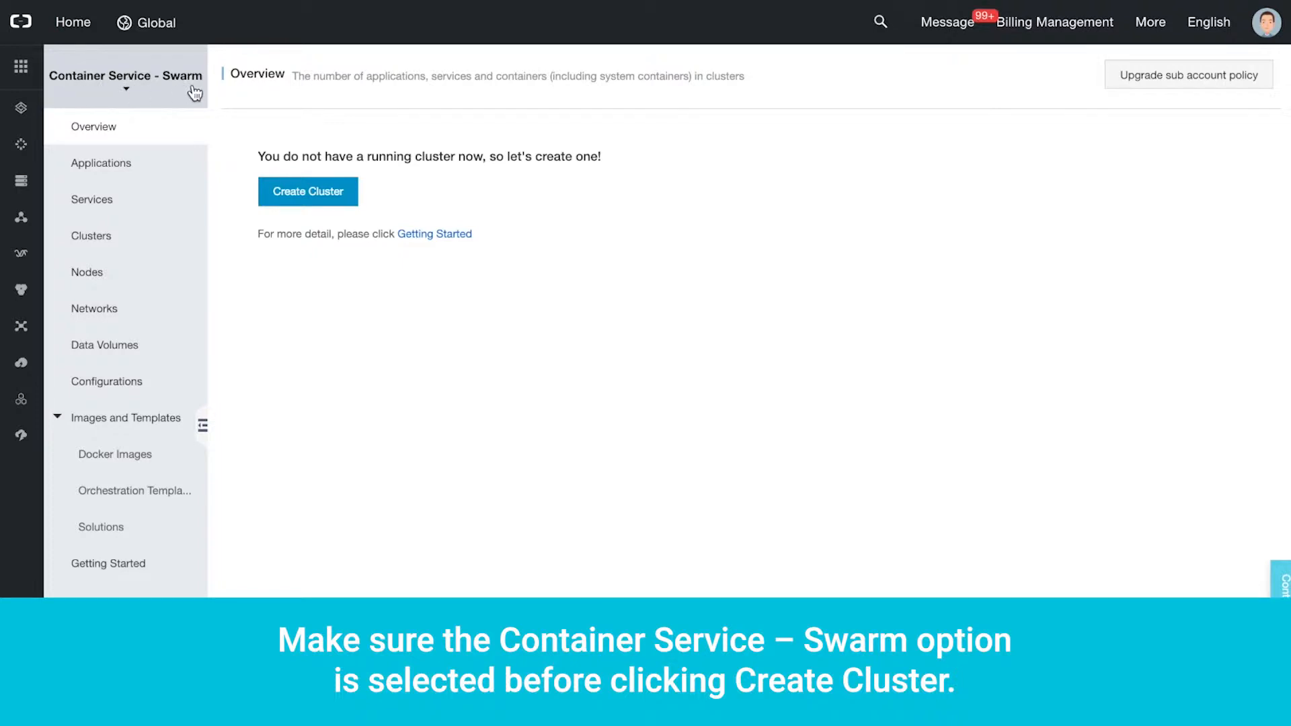
click(310, 193)
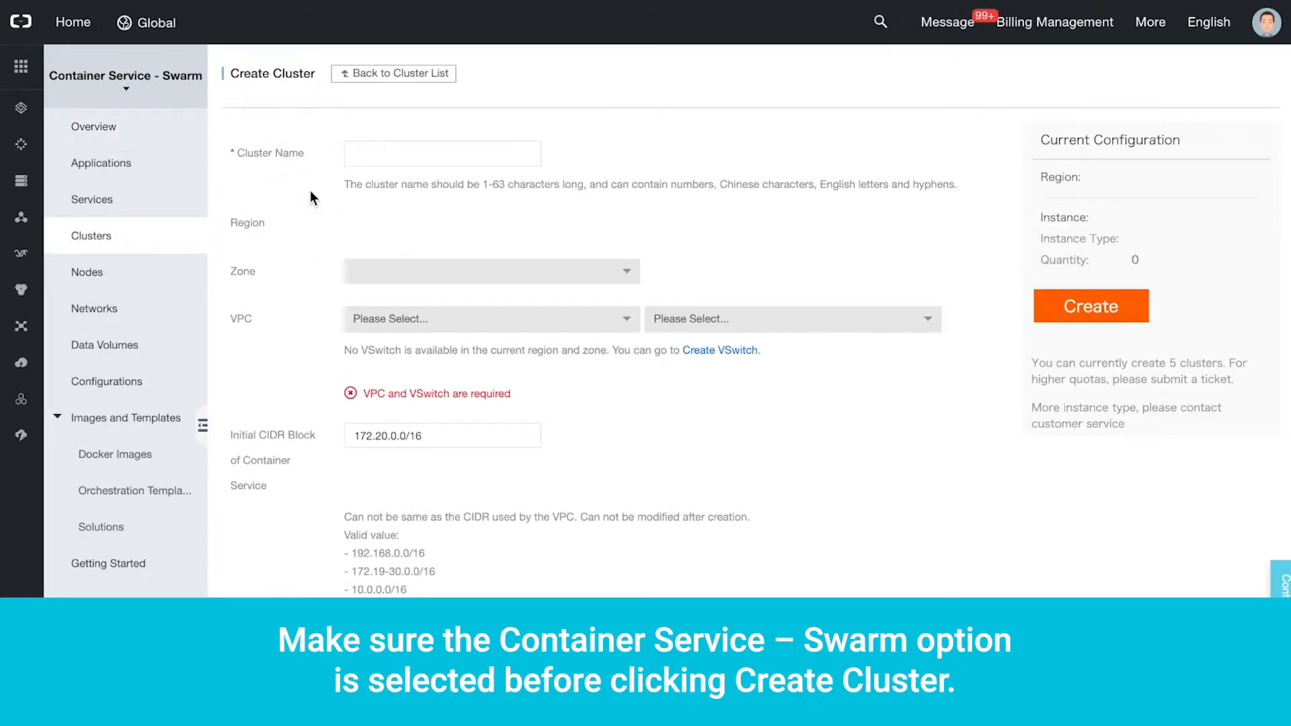
click(370, 155)
text(clus)
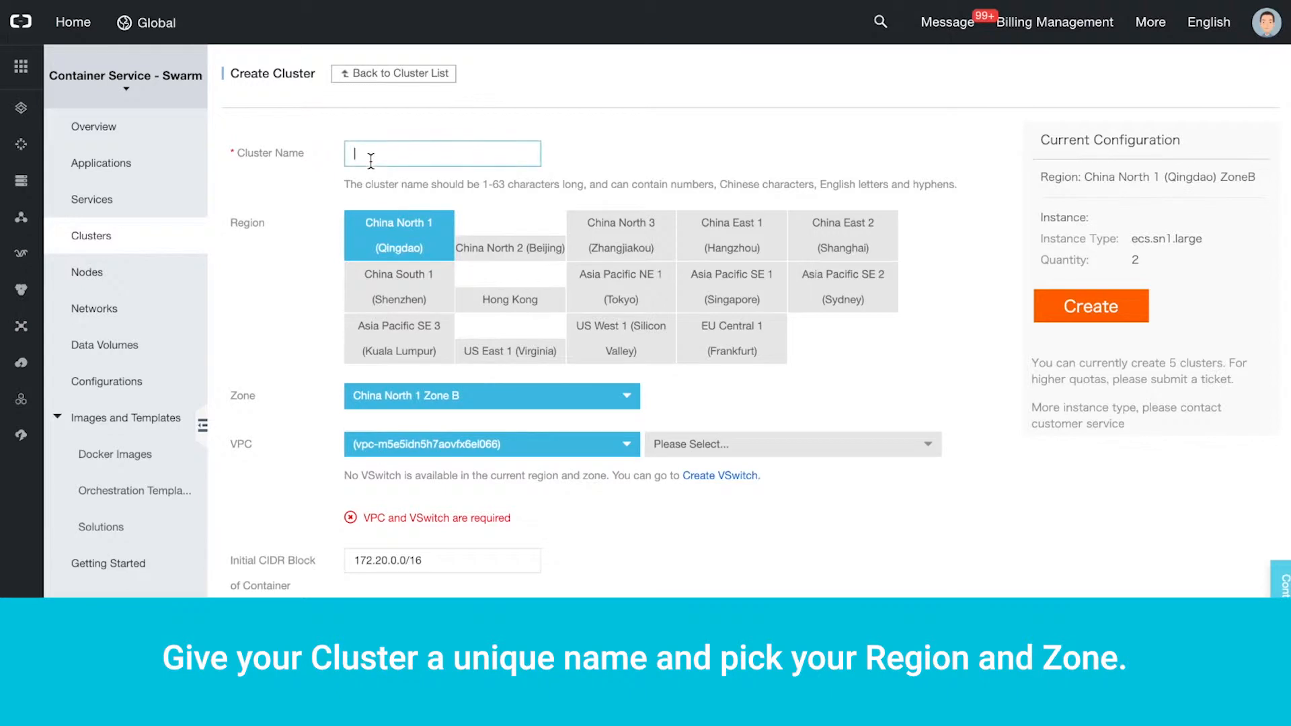
text(ter-ay)
click(740, 347)
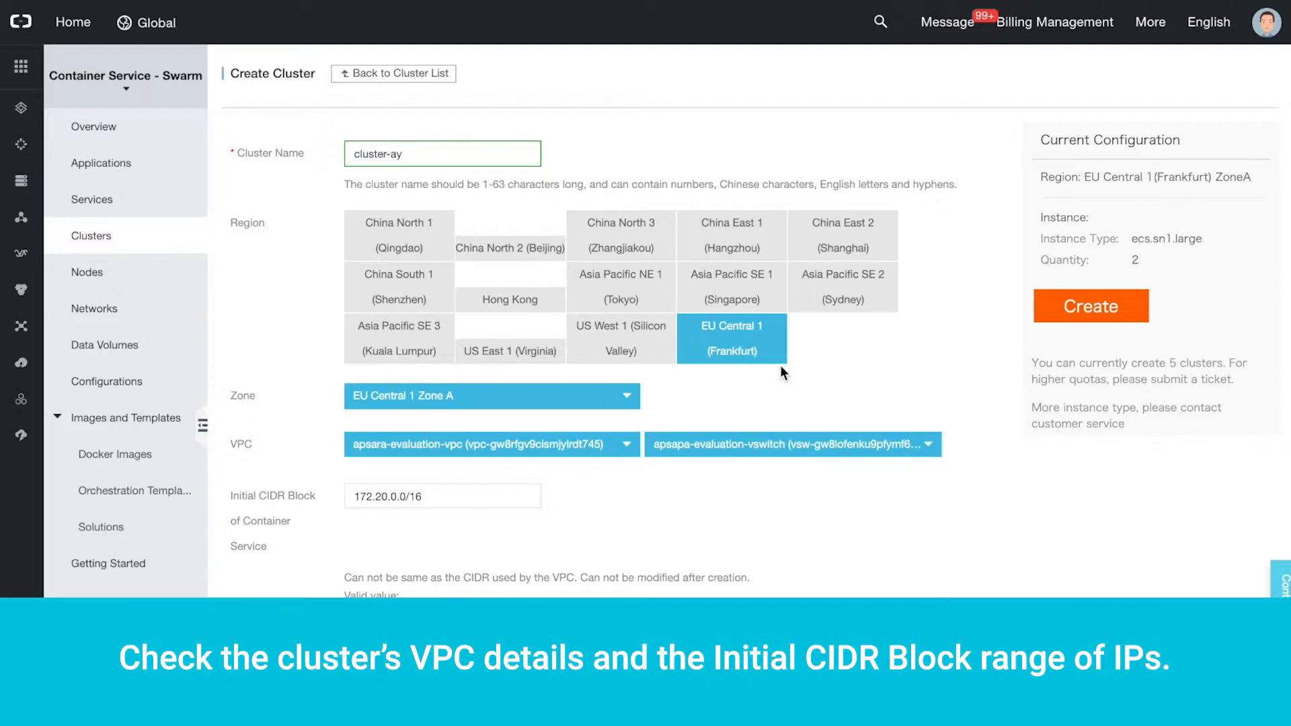
Configure the cluster's new nodes as 4 instances of type 1 Core(s) 4 G (ecs.mn4.small).
scroll(409, 493, down, 5)
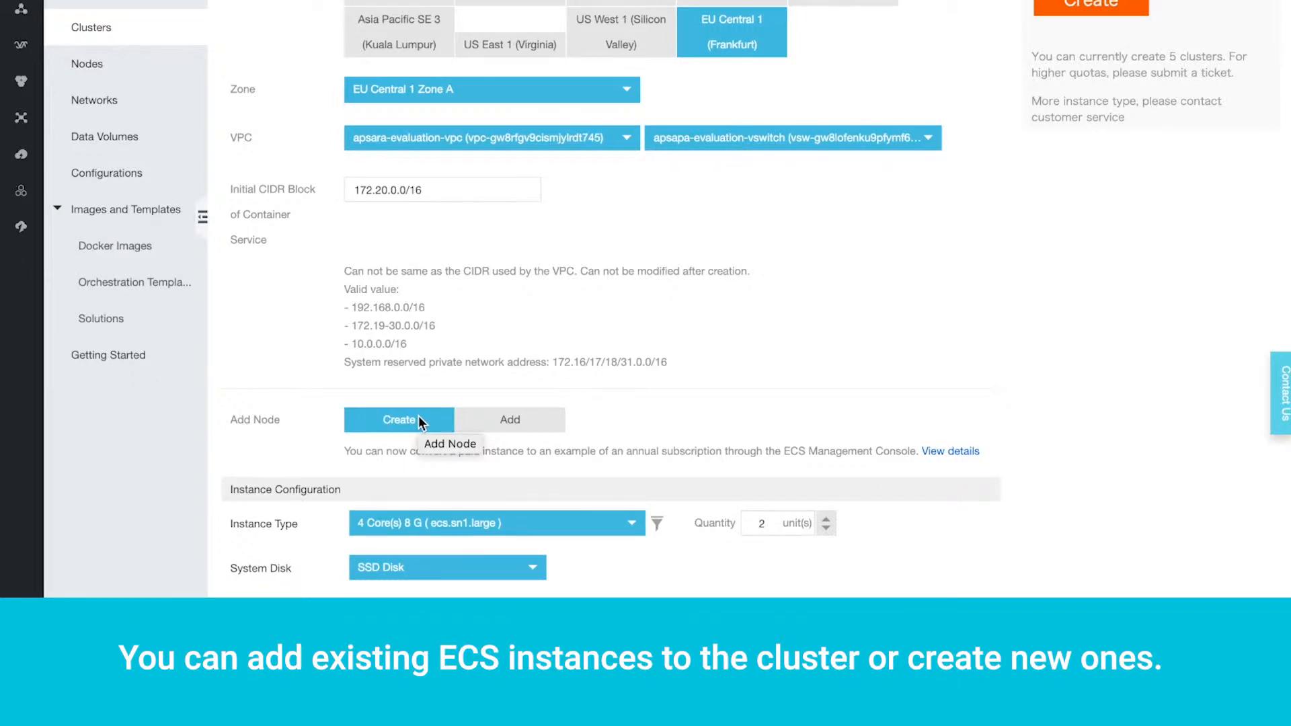
scroll(418, 417, down, 4)
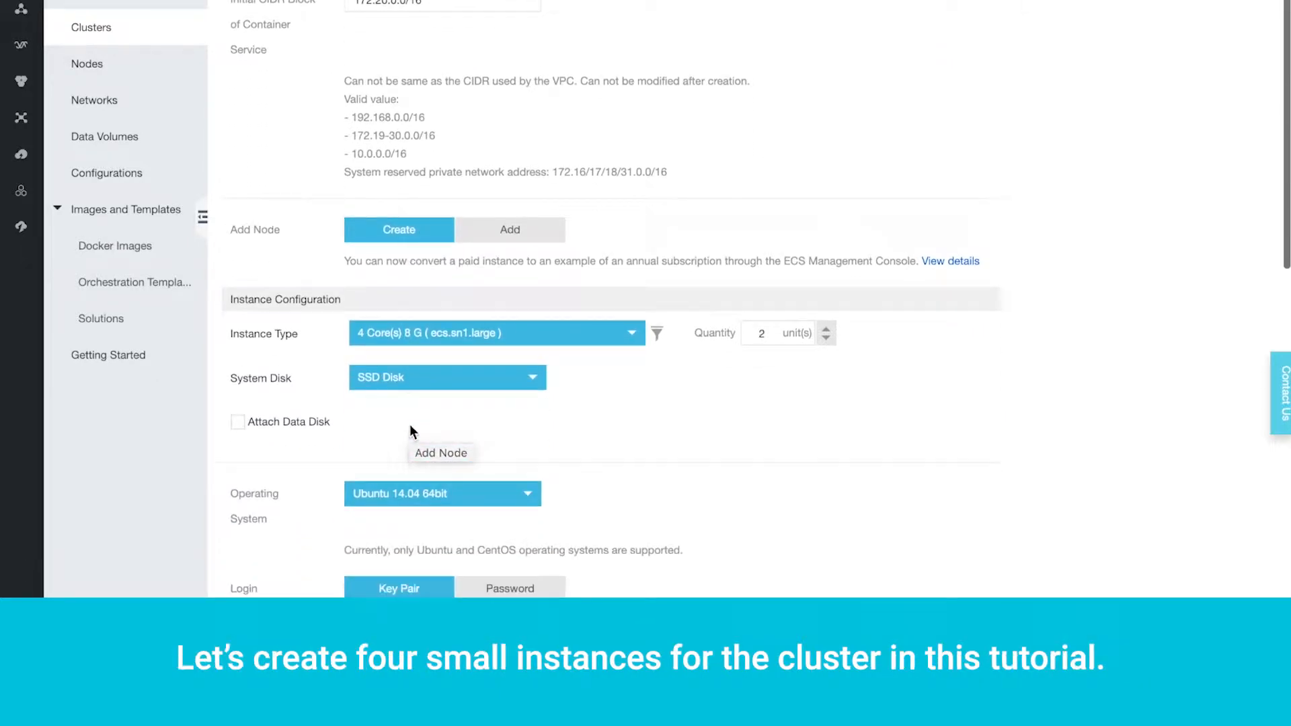
double_click(760, 303)
text(4)
click(606, 310)
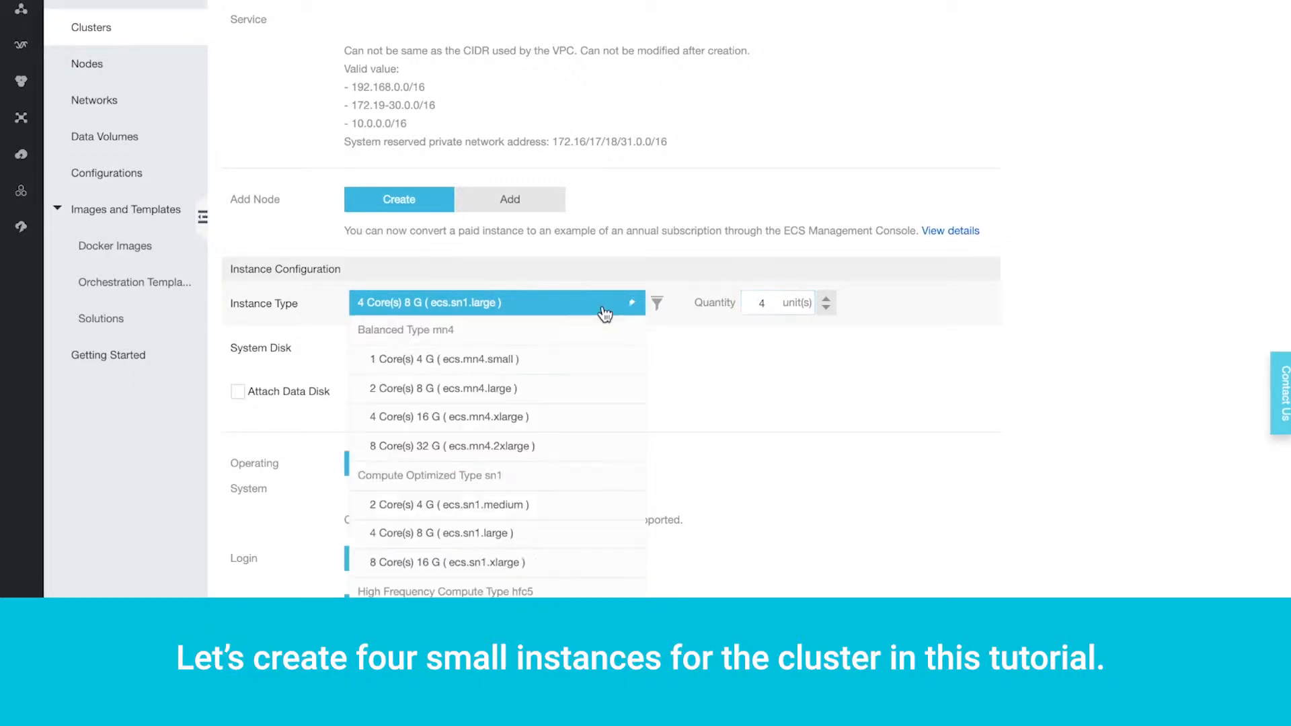
click(571, 363)
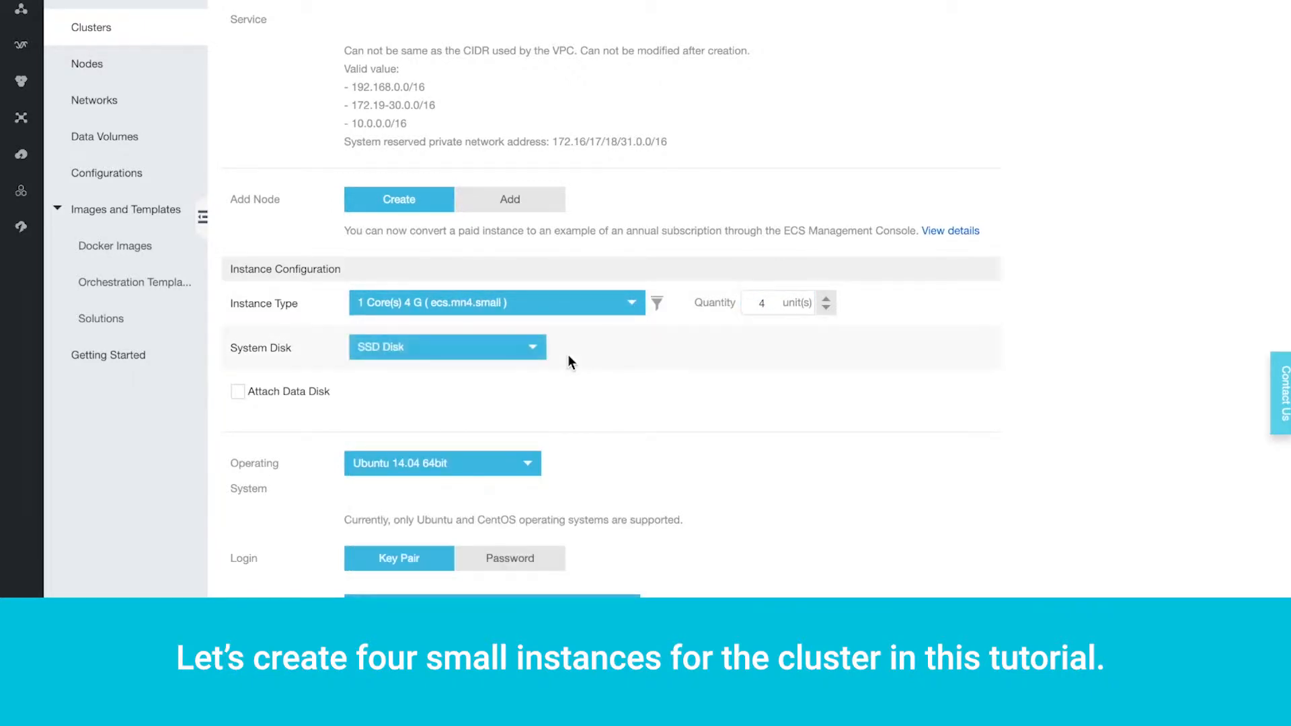
Set the instances' system disk to Ultra Disk and leave the extra data disk unattached.
click(503, 358)
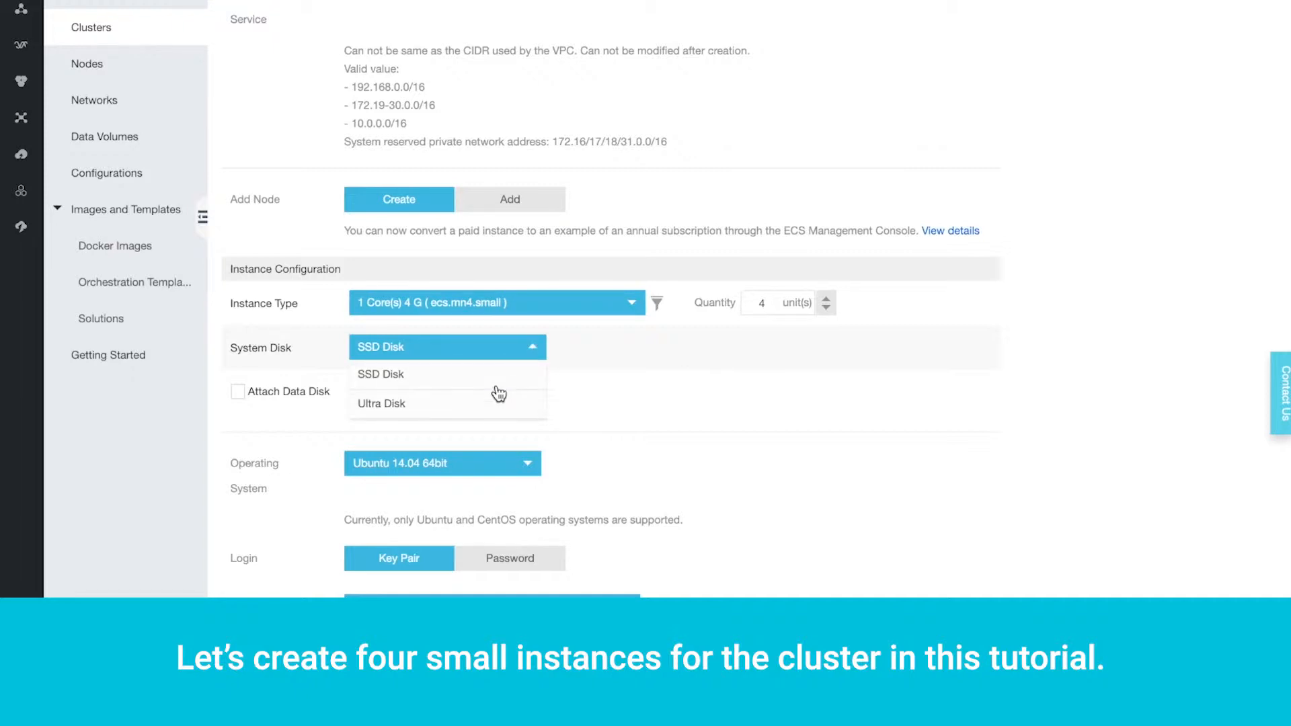
click(499, 410)
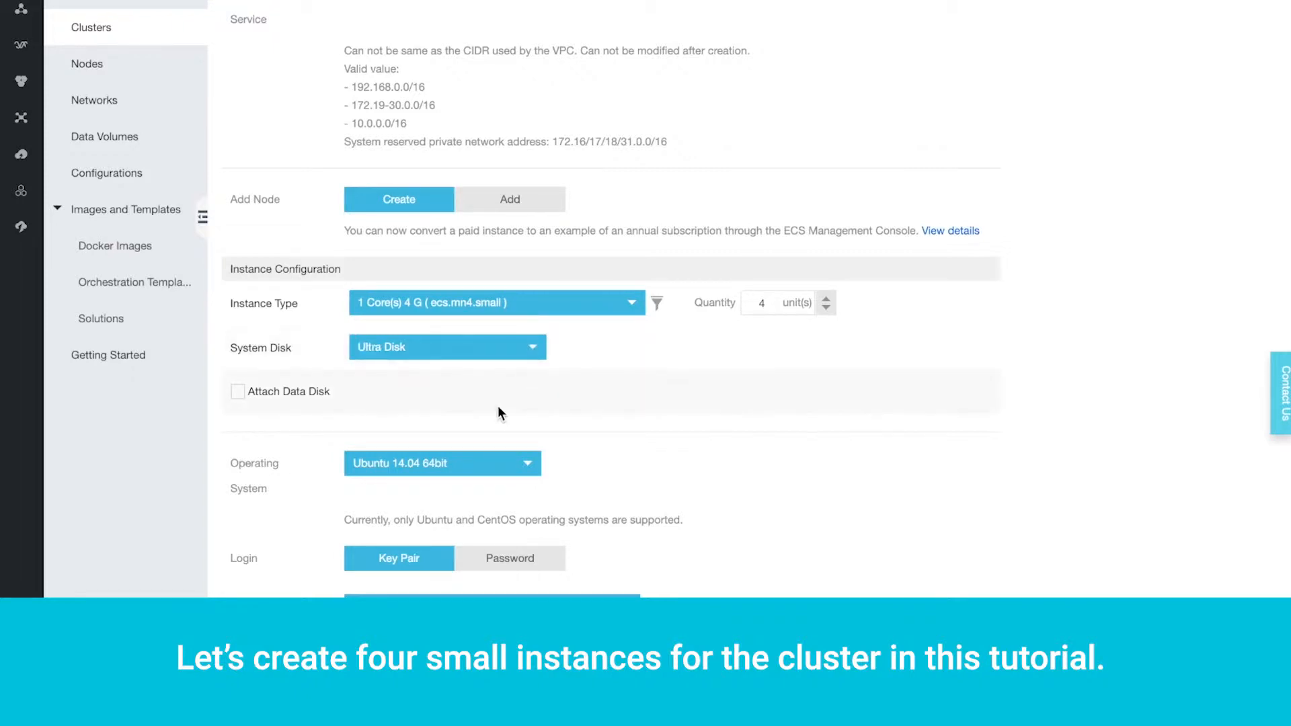
click(238, 396)
click(239, 396)
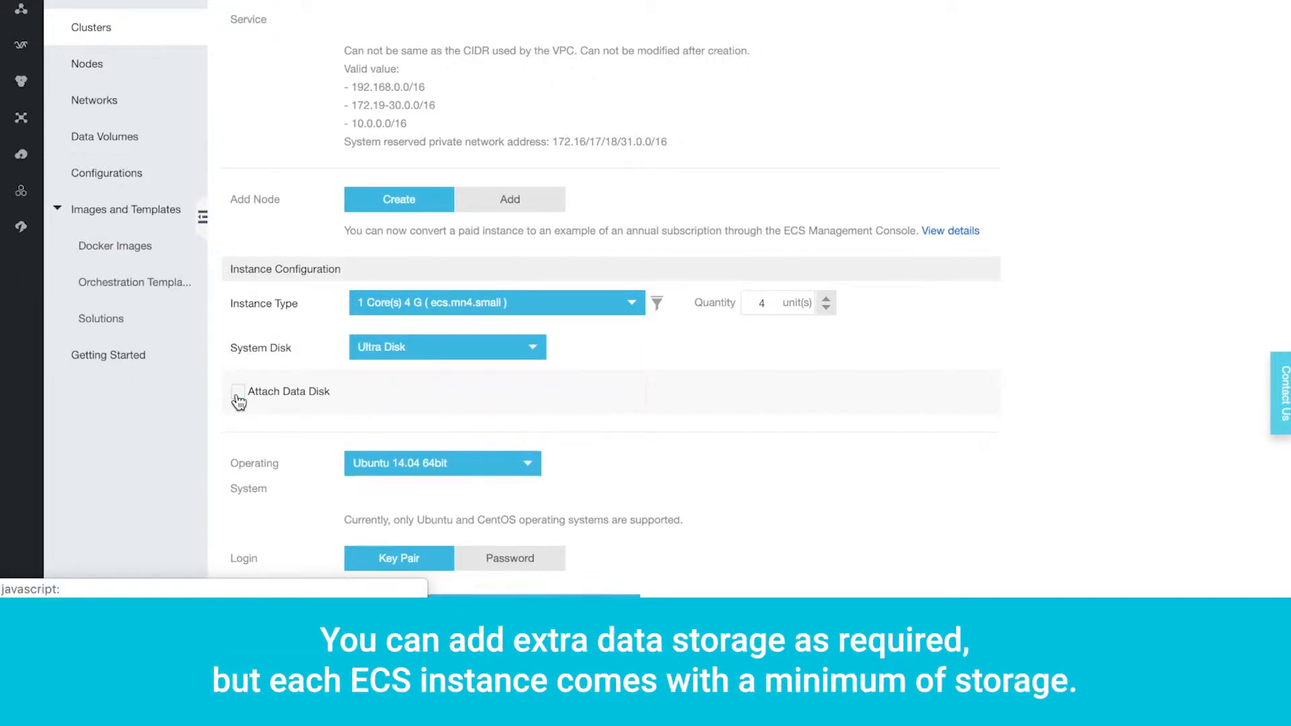
Switch the instance login method to Password, then enter and confirm the logon password.
scroll(675, 414, down, 3)
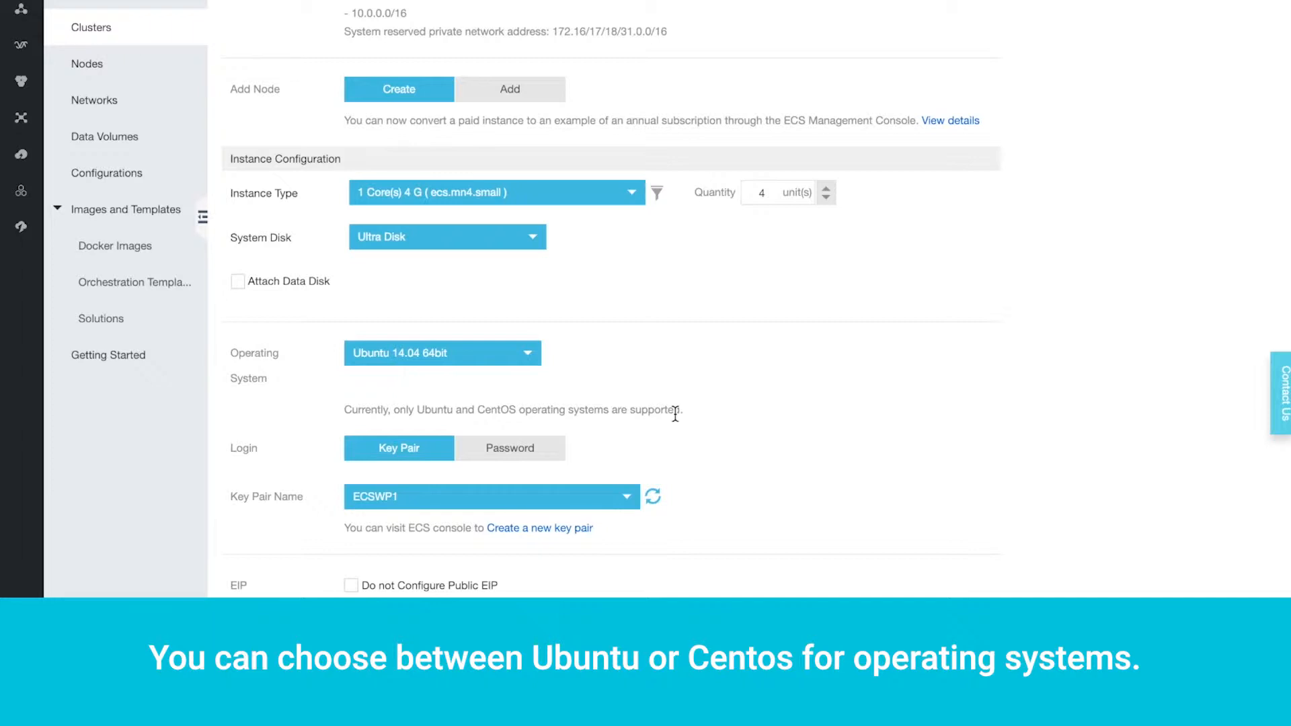
scroll(675, 414, down, 4)
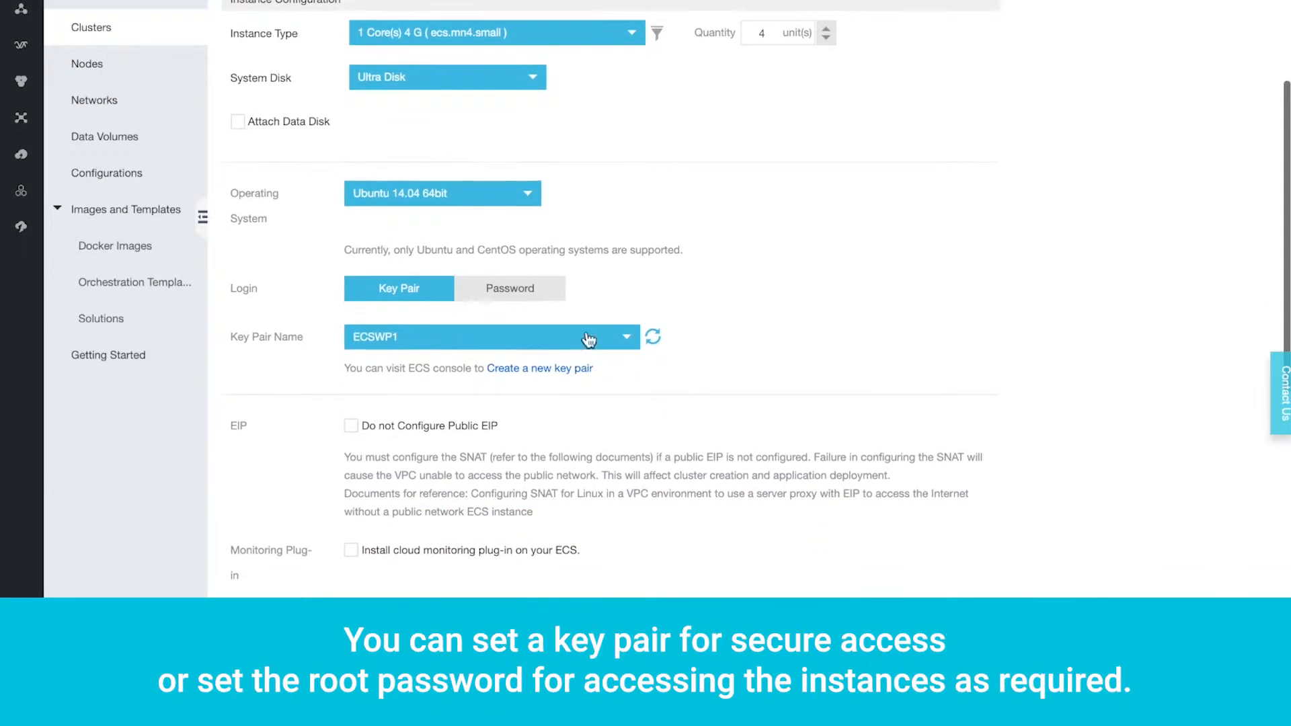
click(517, 288)
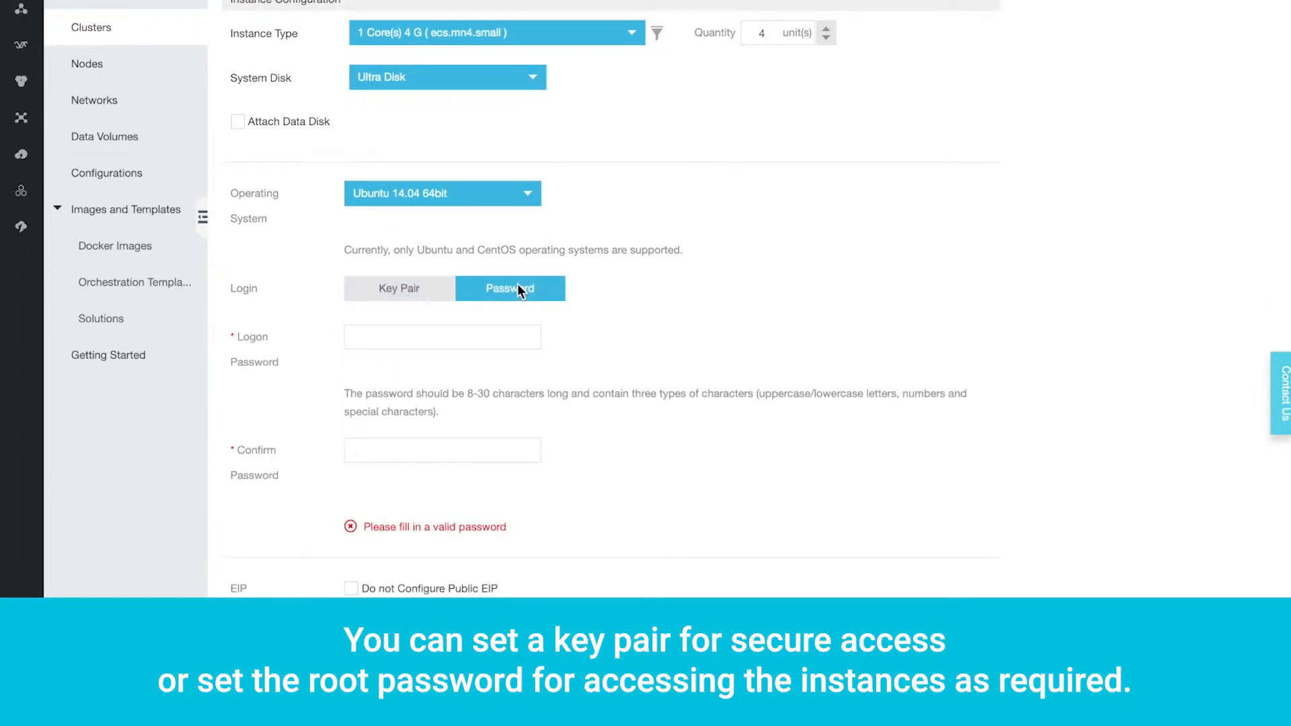
click(498, 338)
text(************)
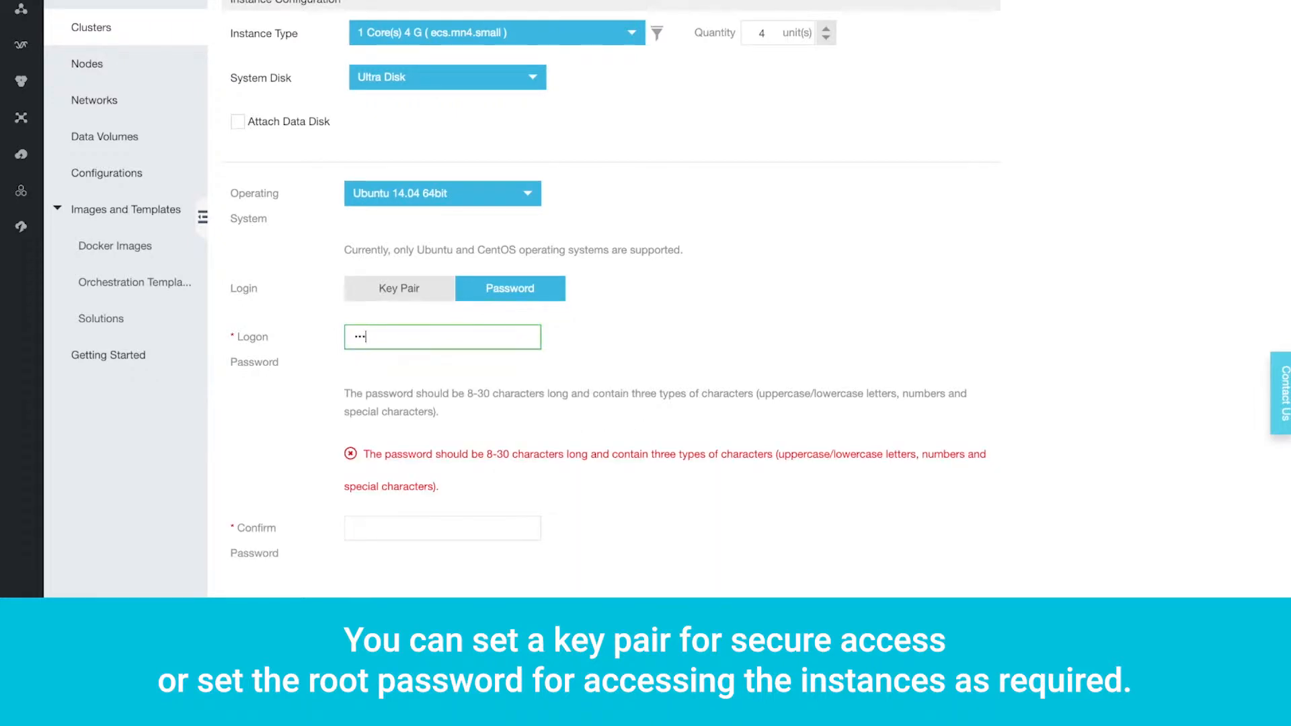
key(Tab)
text(*********)
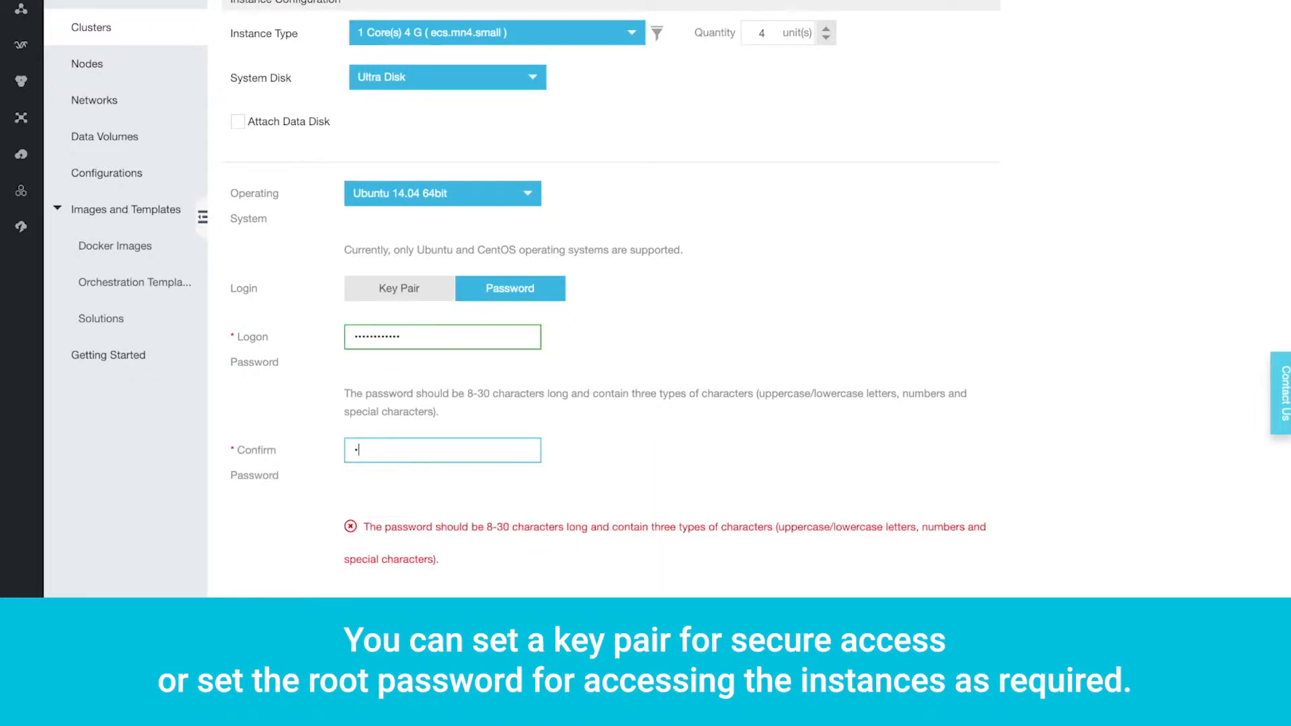
text(***)
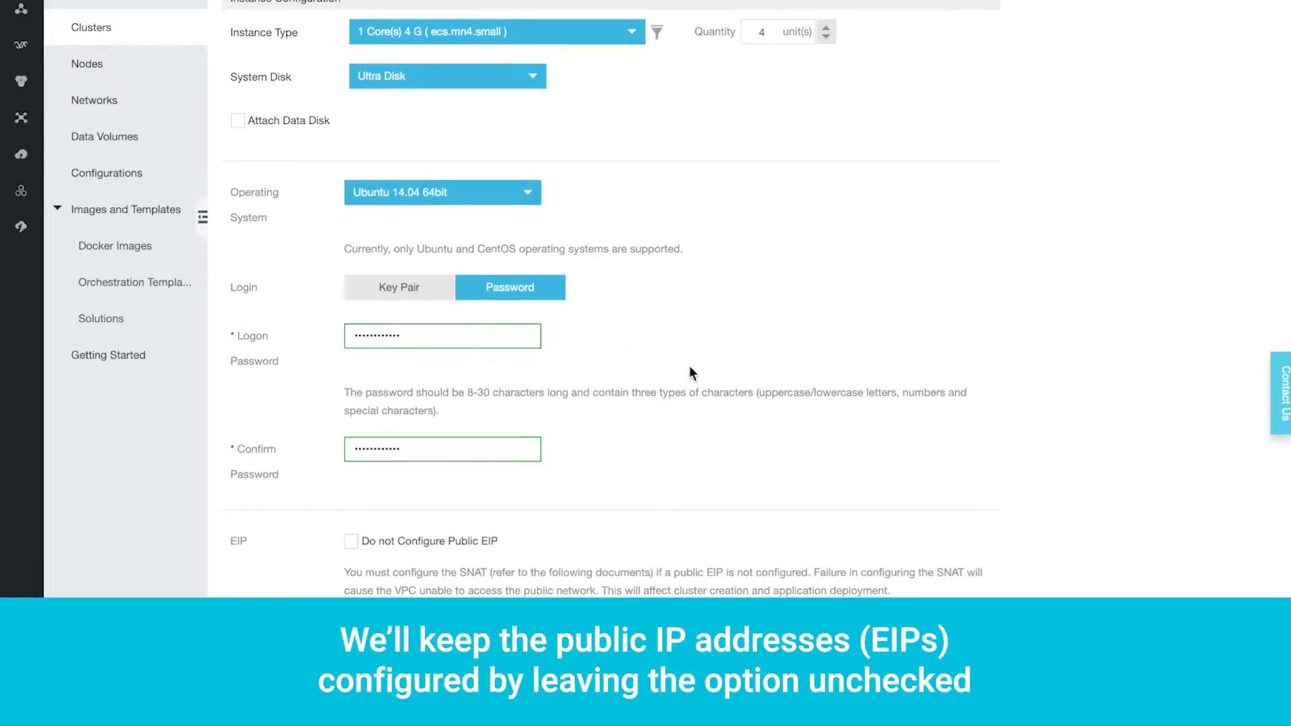
Enable installation of the cloud monitoring plug-in on the ECS instances.
scroll(689, 366, down, 5)
scroll(689, 367, down, 1)
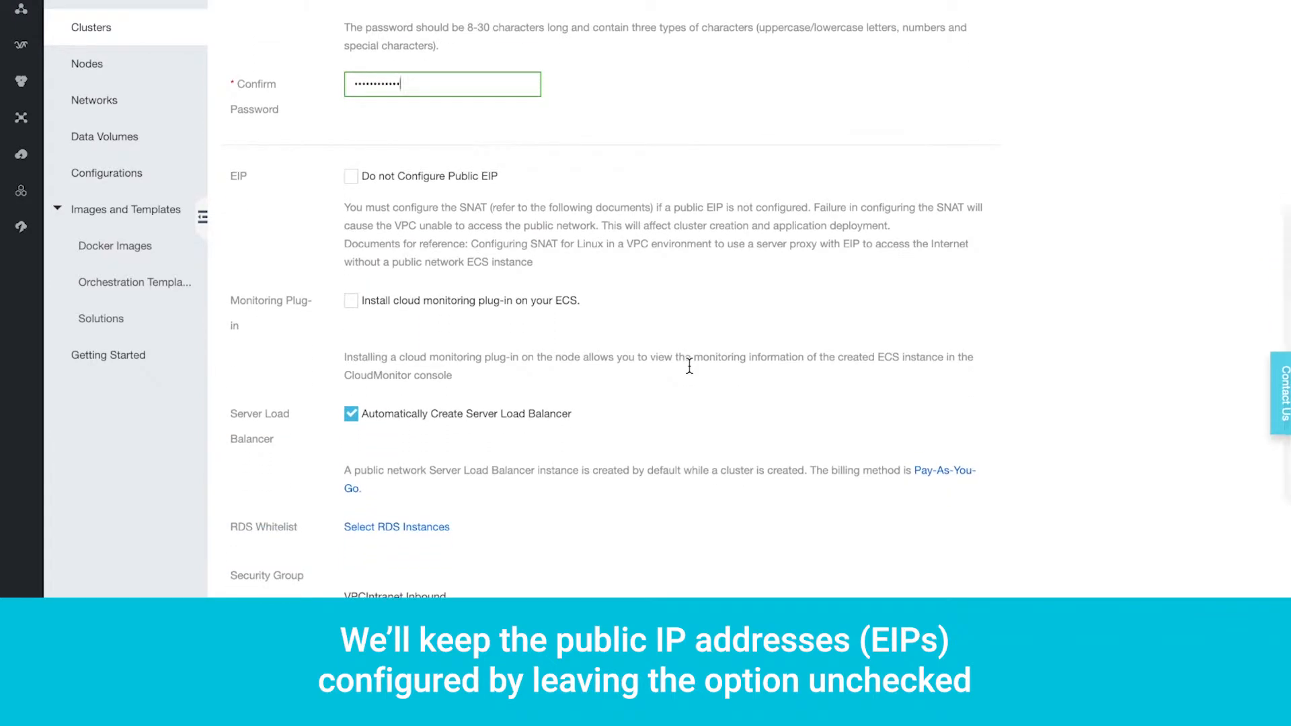
click(351, 308)
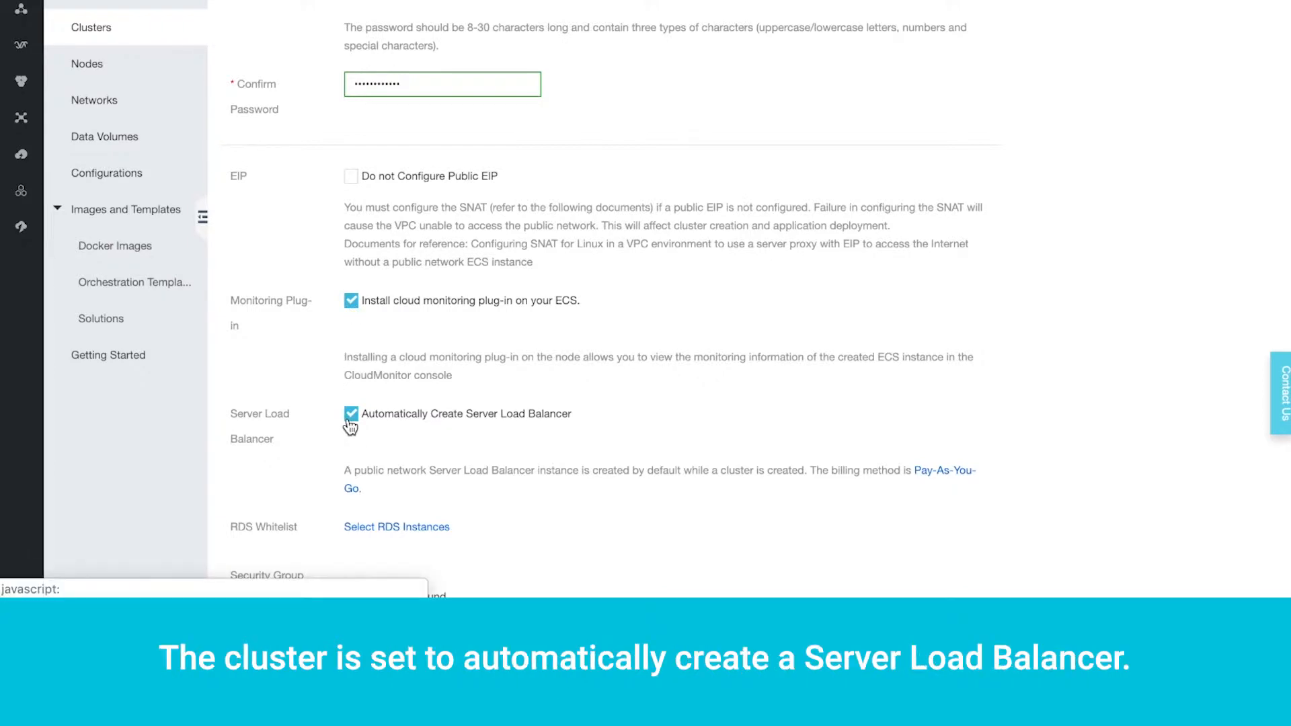
Submit the cluster for creation, accept its configuration summary and decline saving the password in the browser.
scroll(350, 425, down, 5)
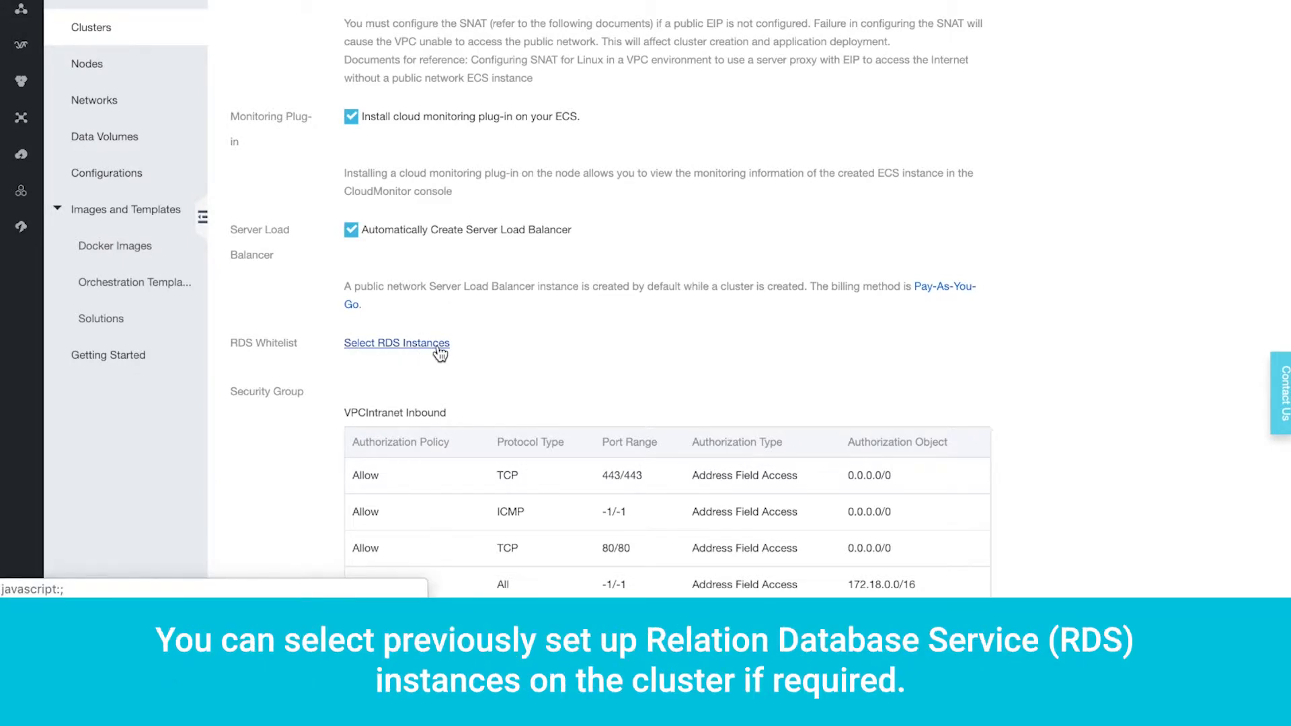
scroll(440, 352, down, 2)
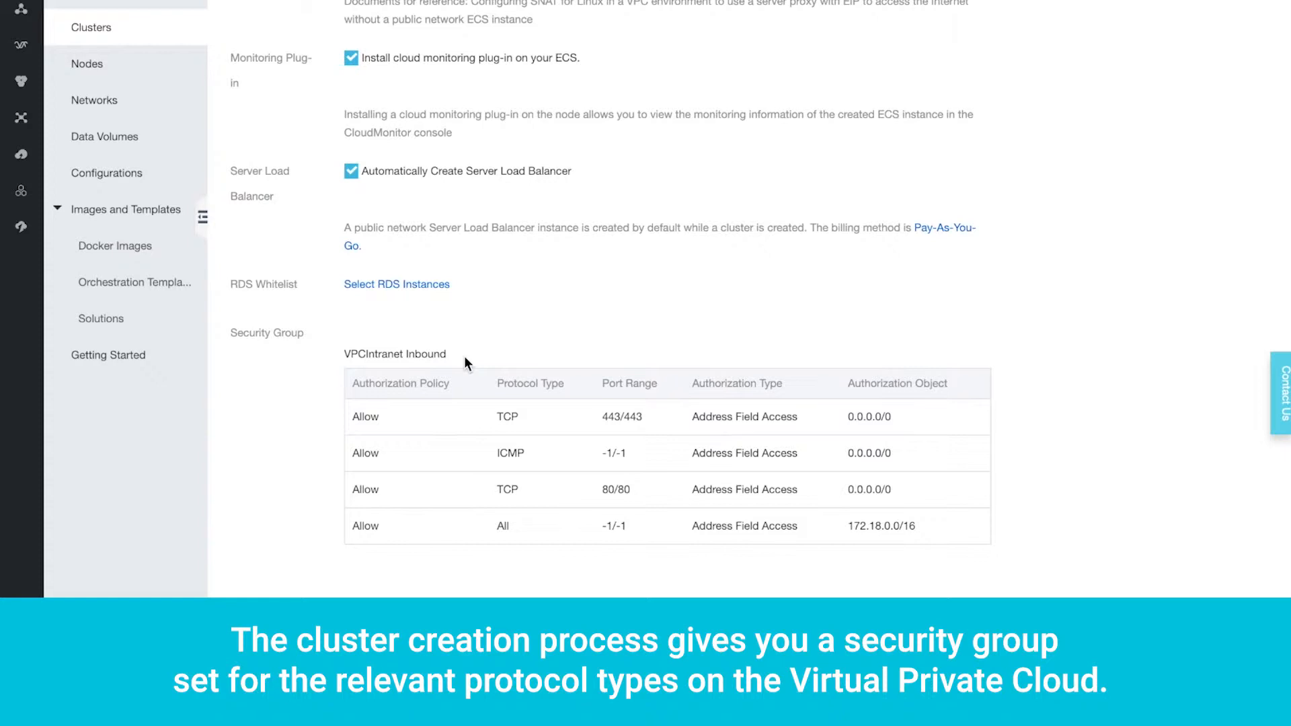
scroll(788, 226, up, 15)
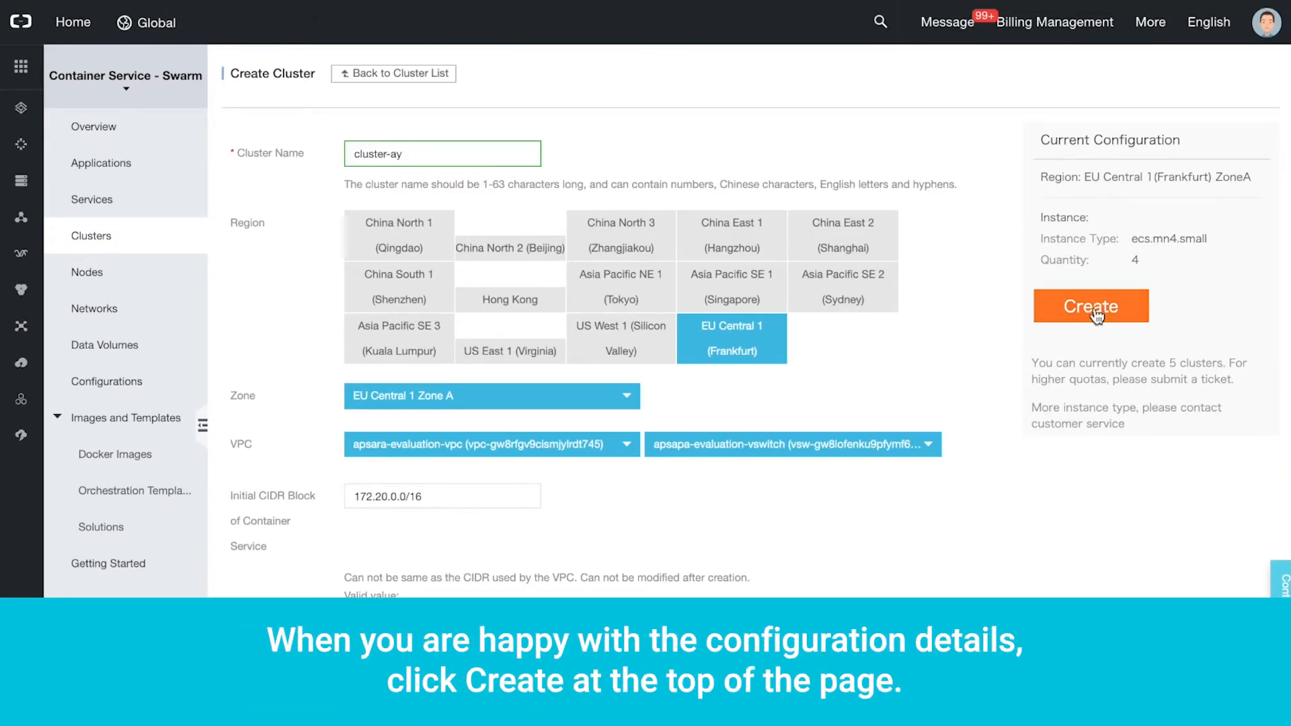
click(1093, 308)
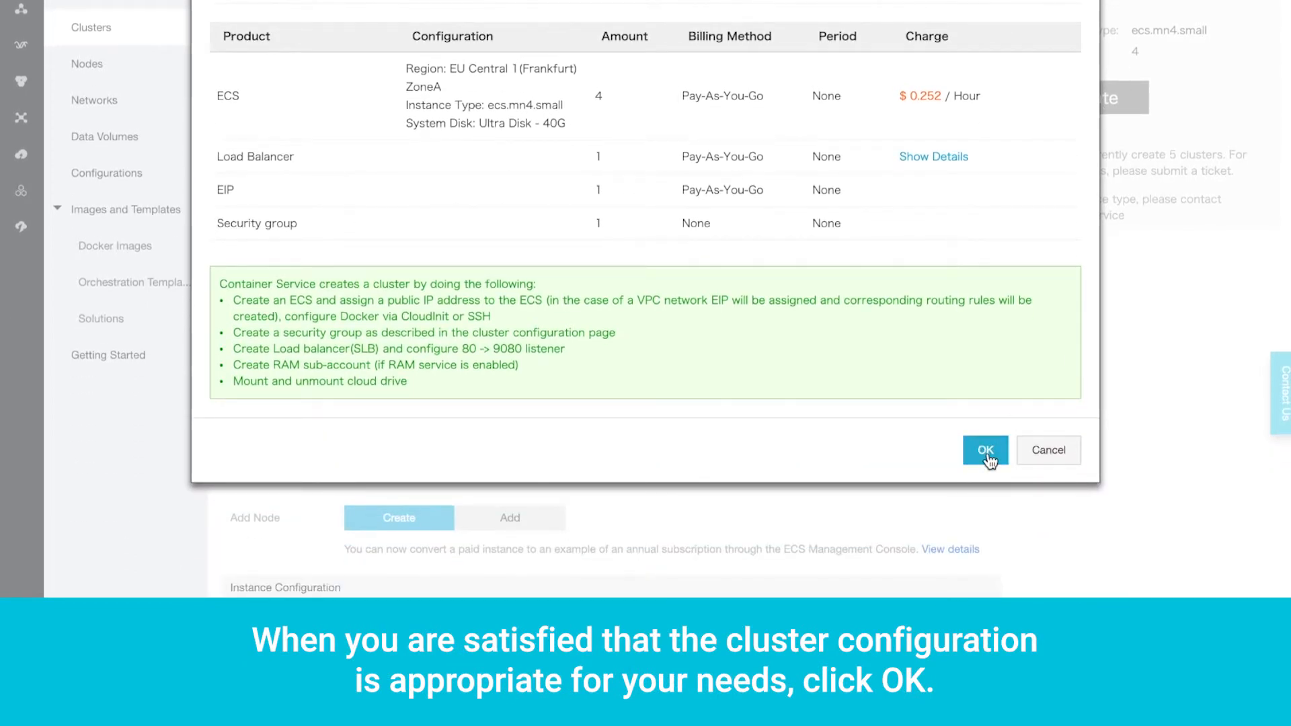
click(987, 454)
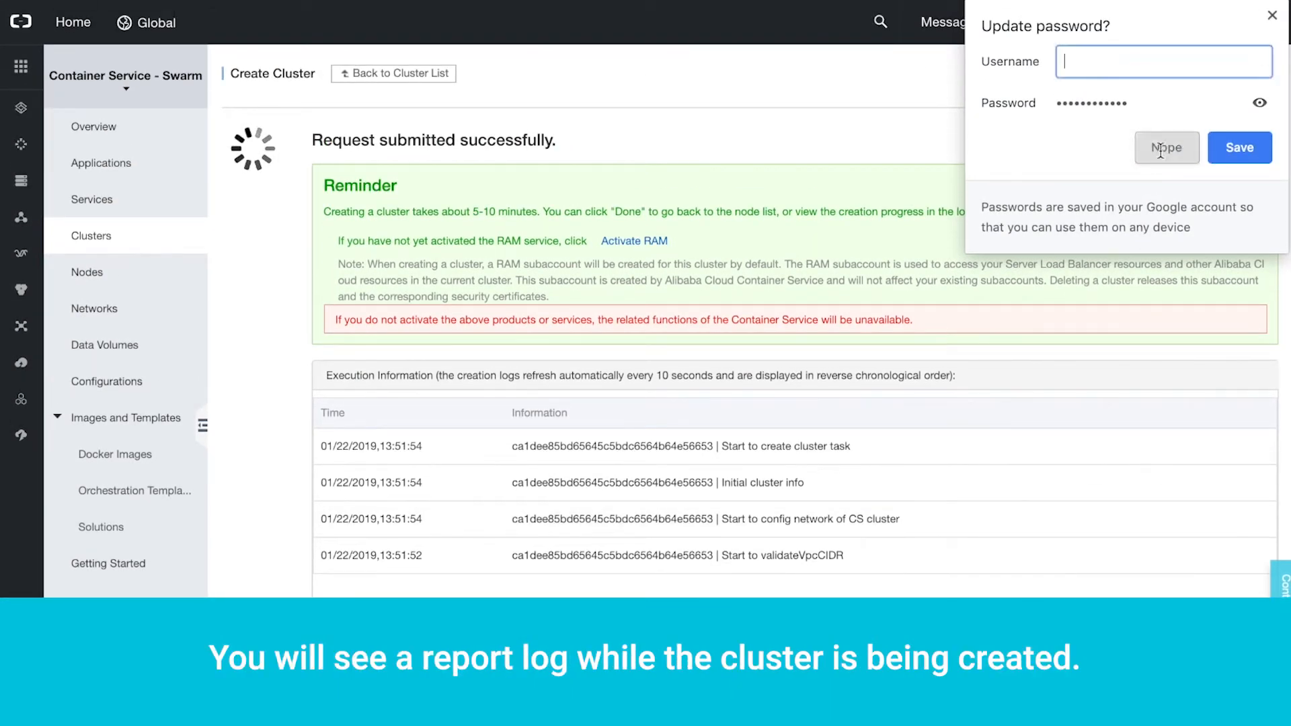
click(1160, 151)
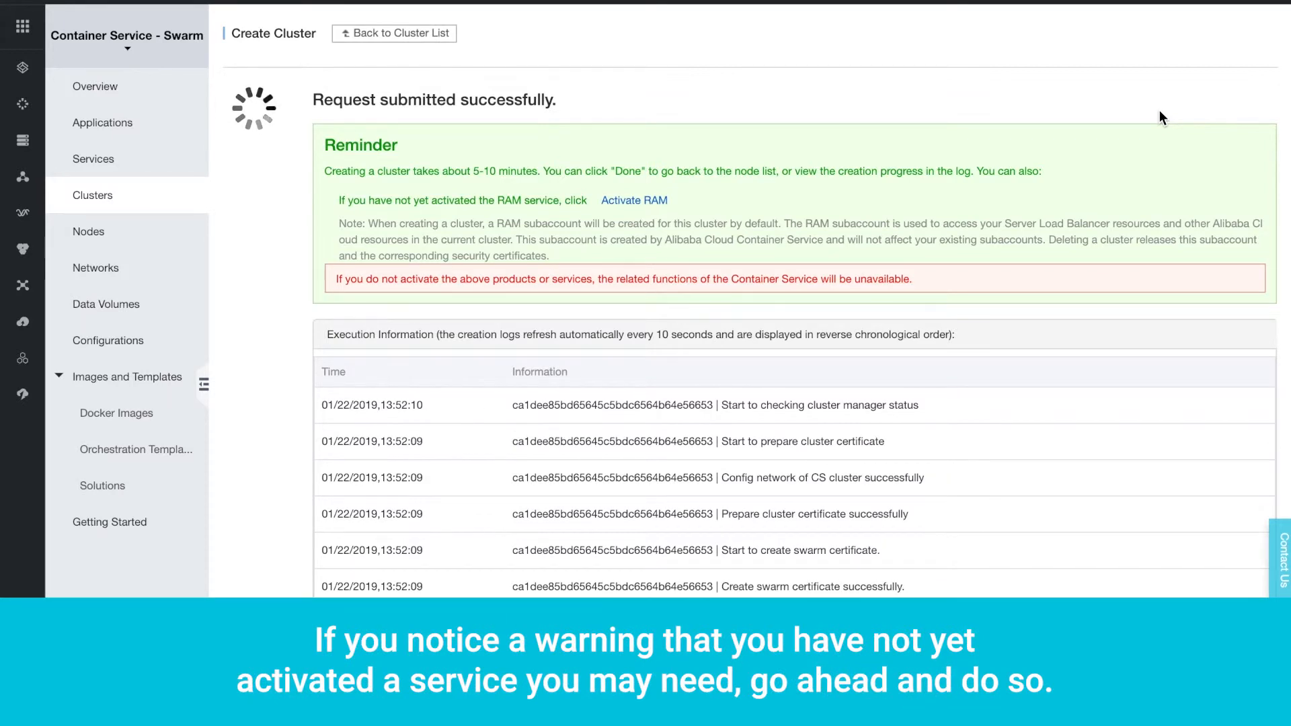
Return to the cluster list and examine cluster-ay's node list and its graphical status overview.
click(645, 200)
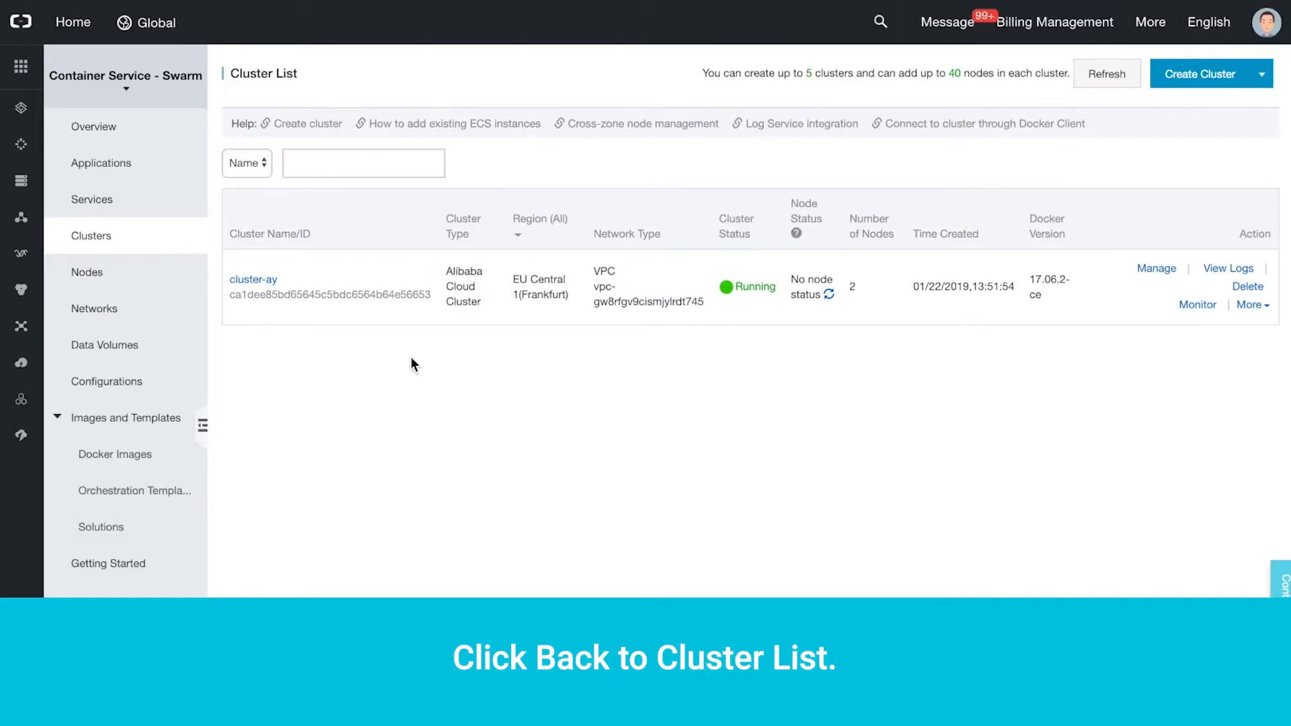
click(260, 279)
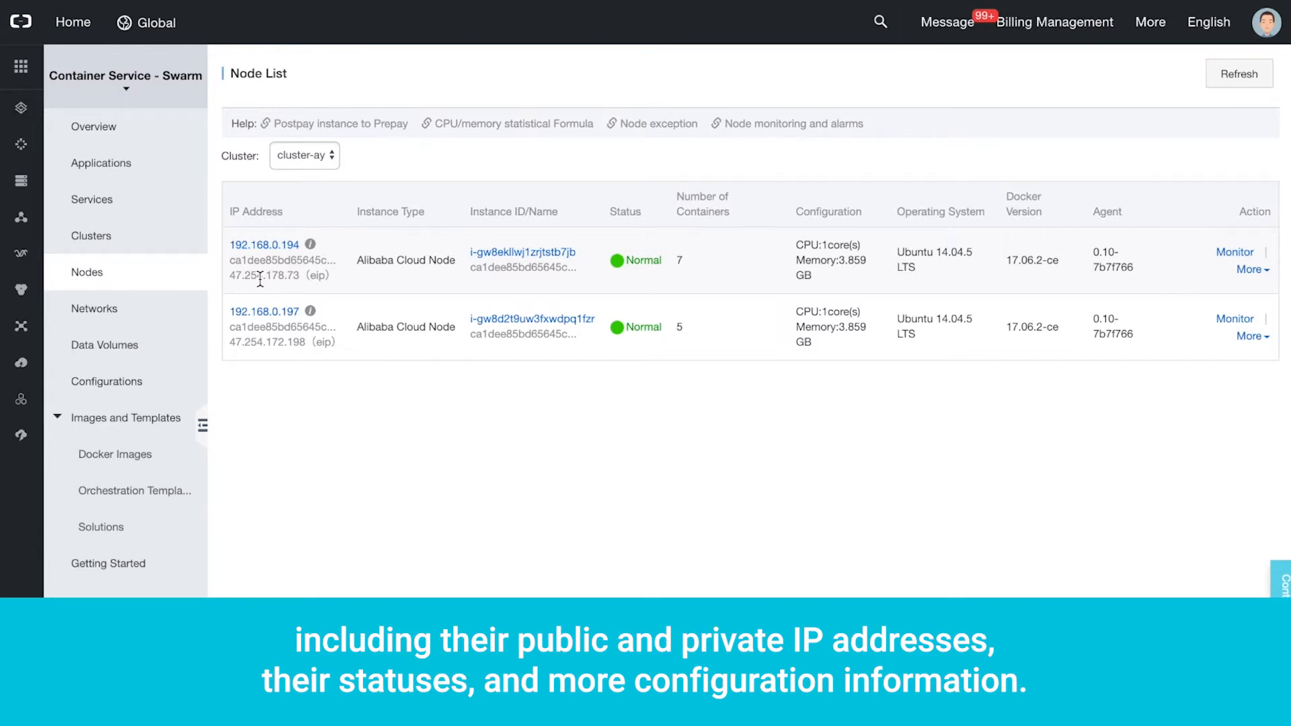
click(92, 140)
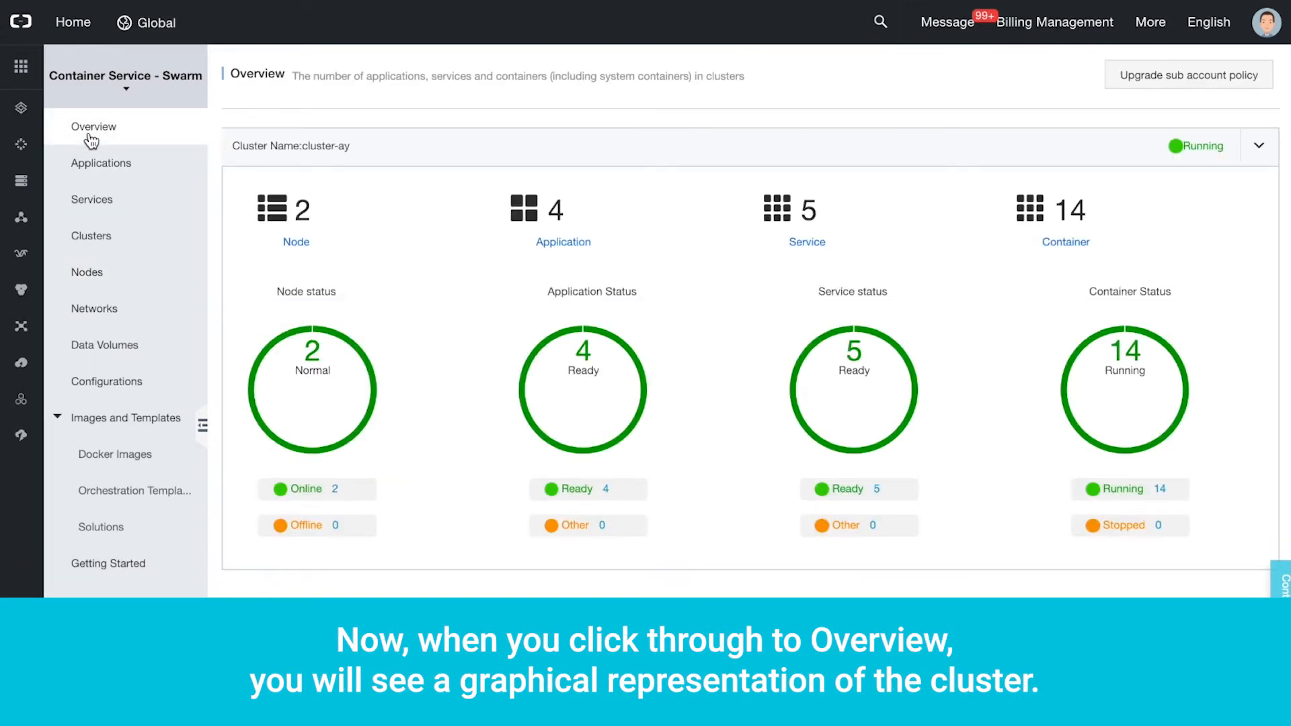
click(92, 272)
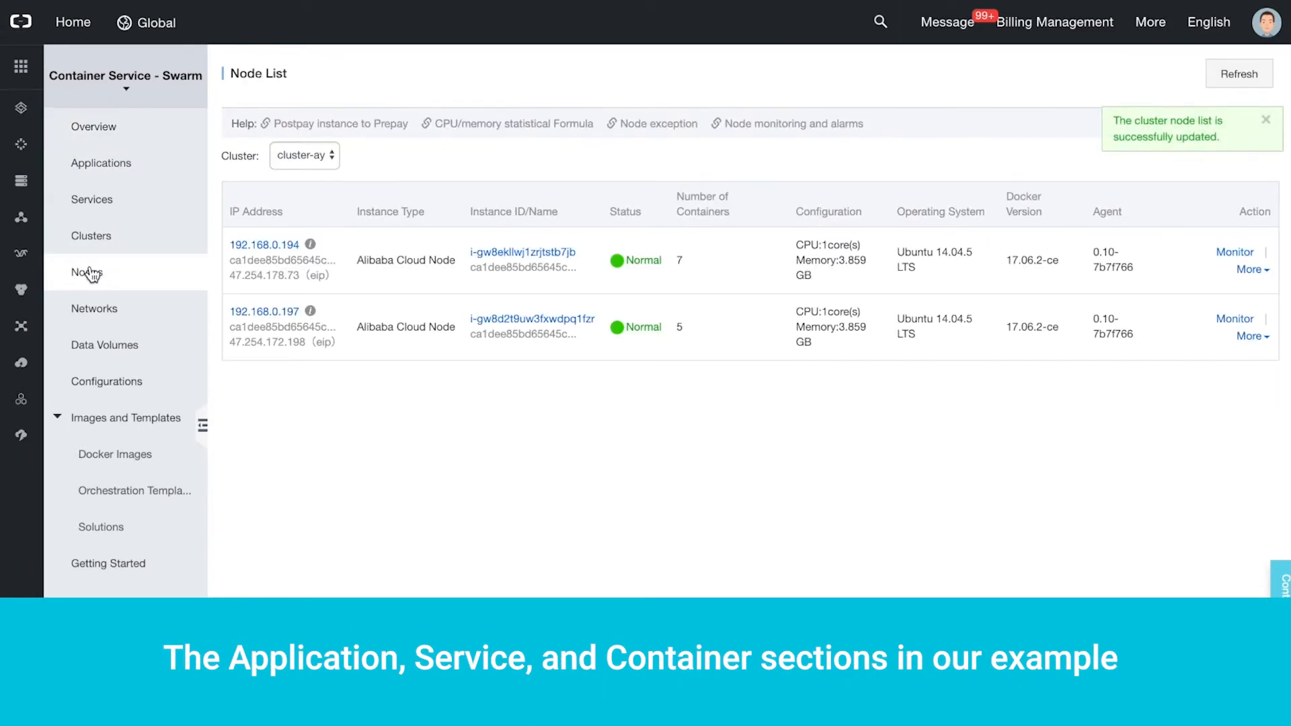